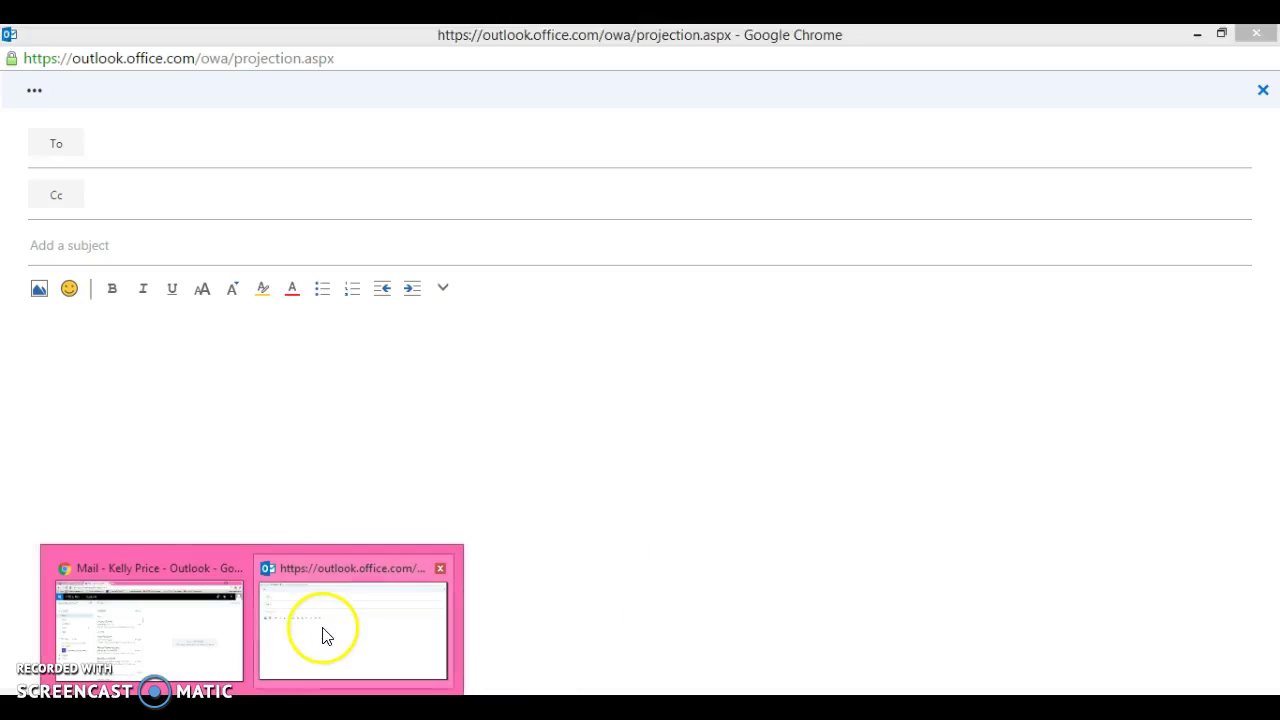
click(323, 634)
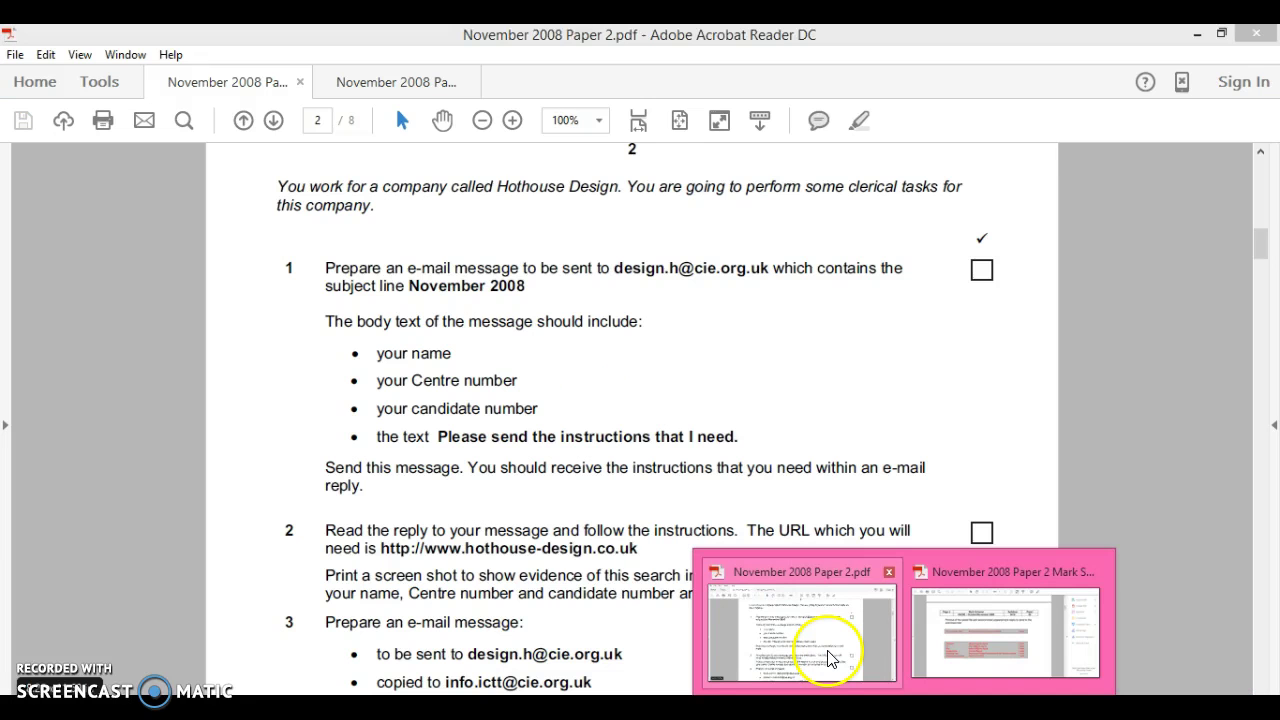
click(828, 657)
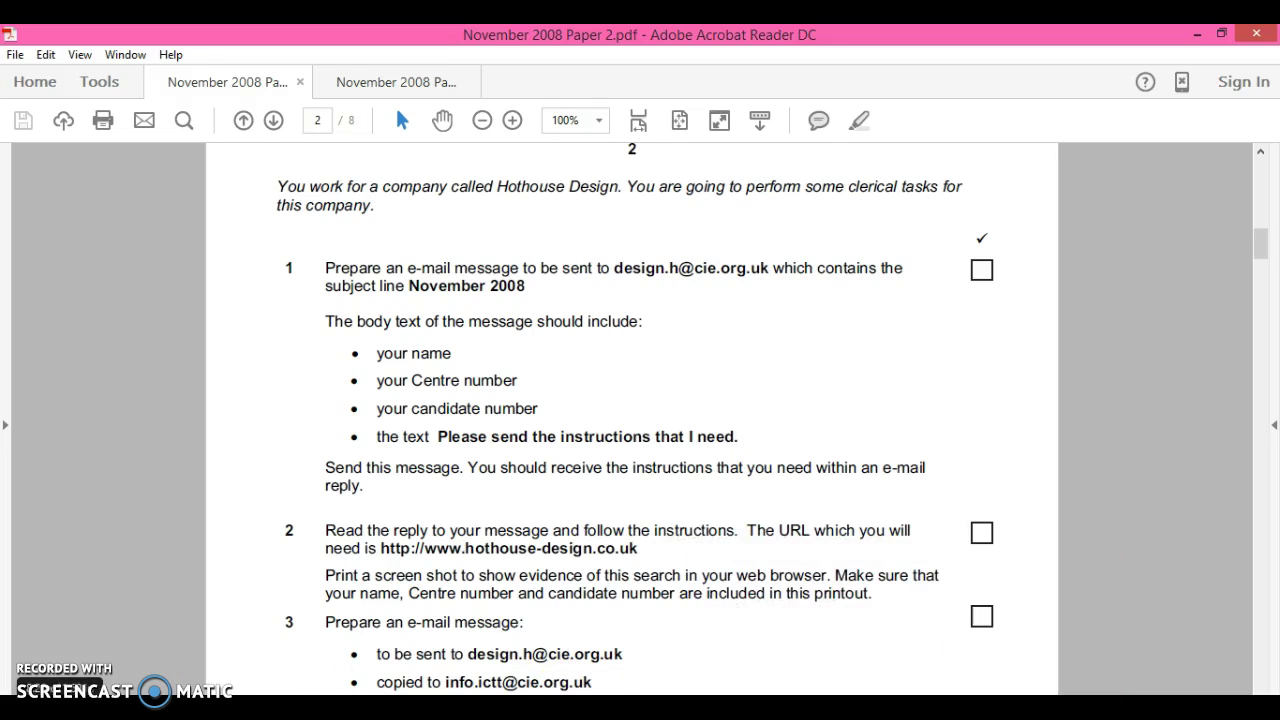
mouse_move(210, 690)
click(331, 657)
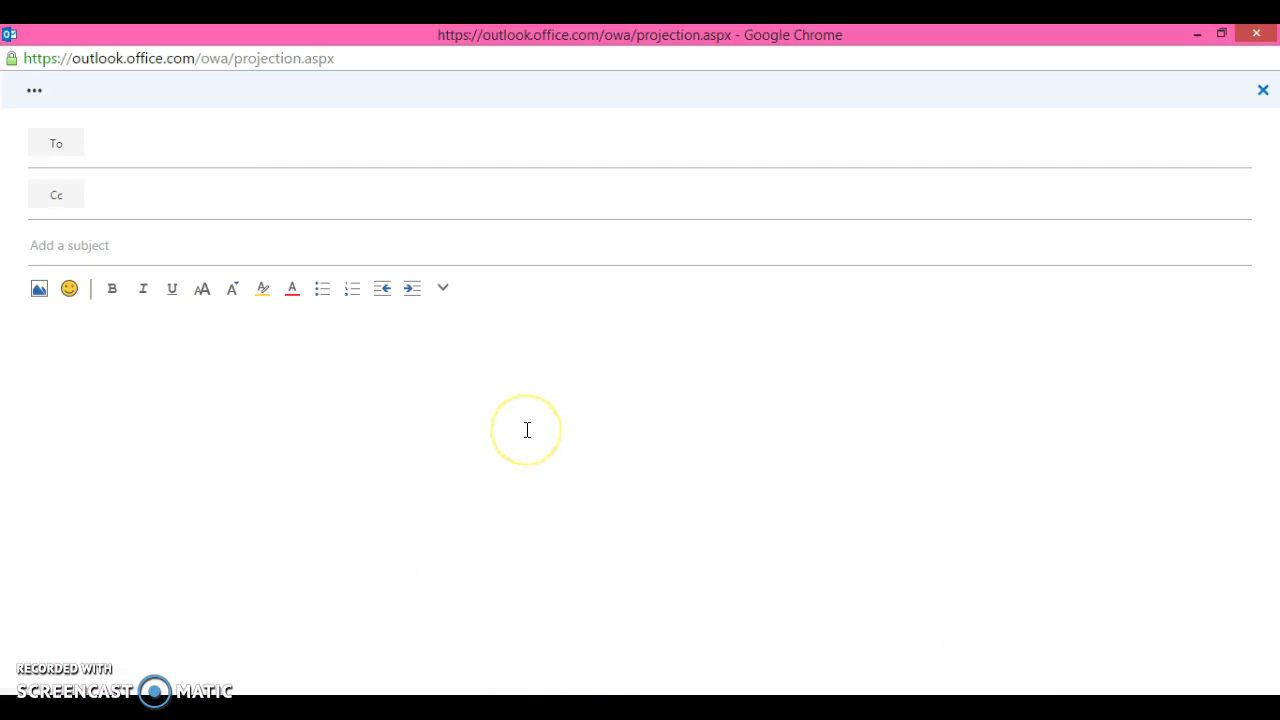
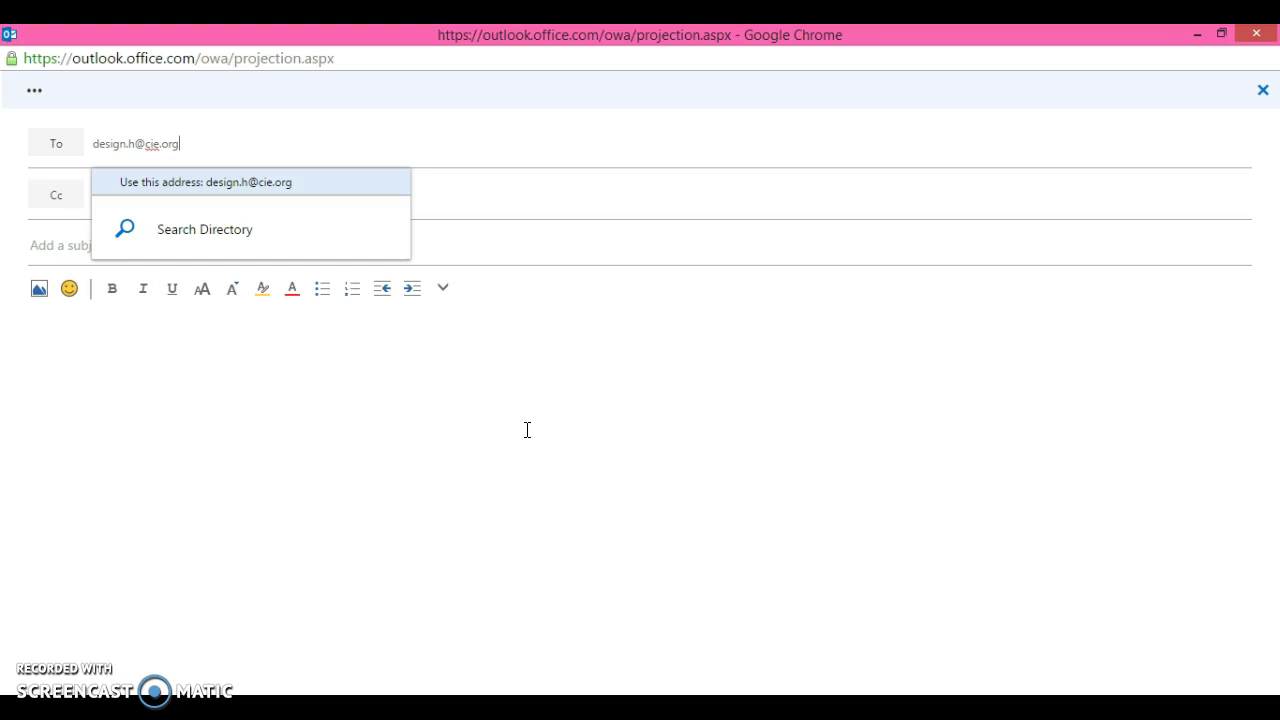
click(513, 234)
click(503, 245)
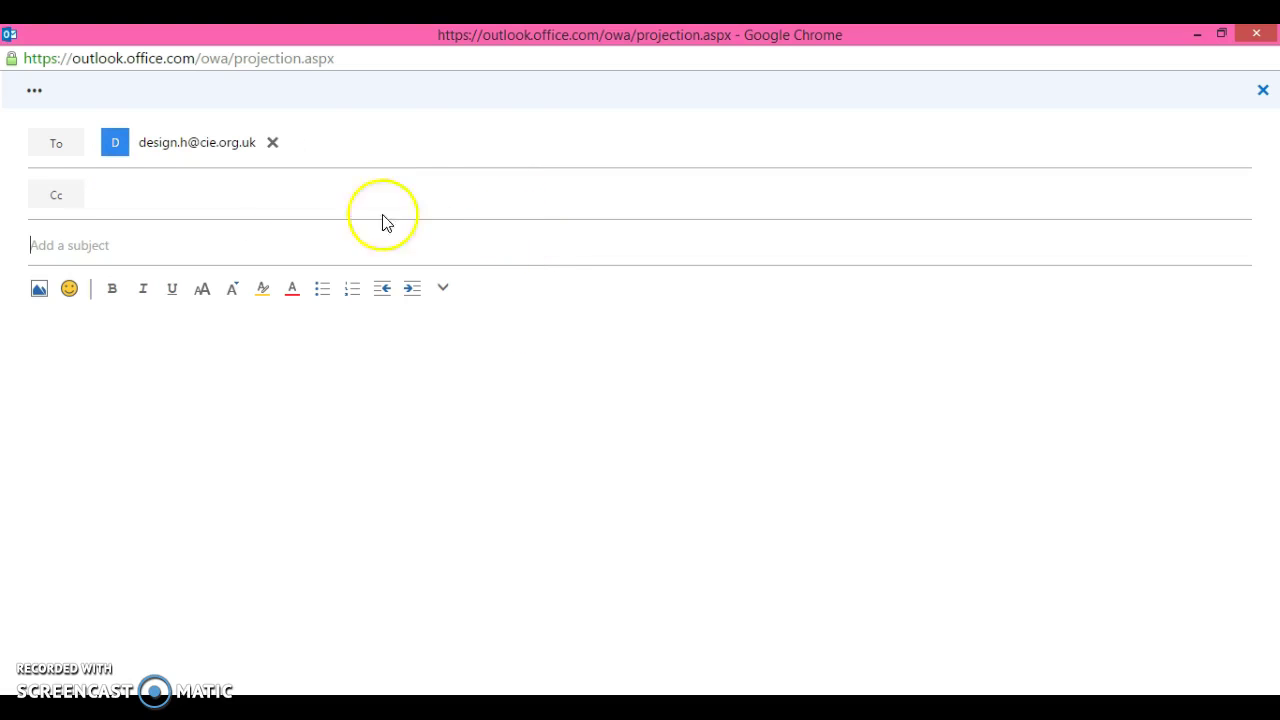
- Give the message the subject November 2008
text(No)
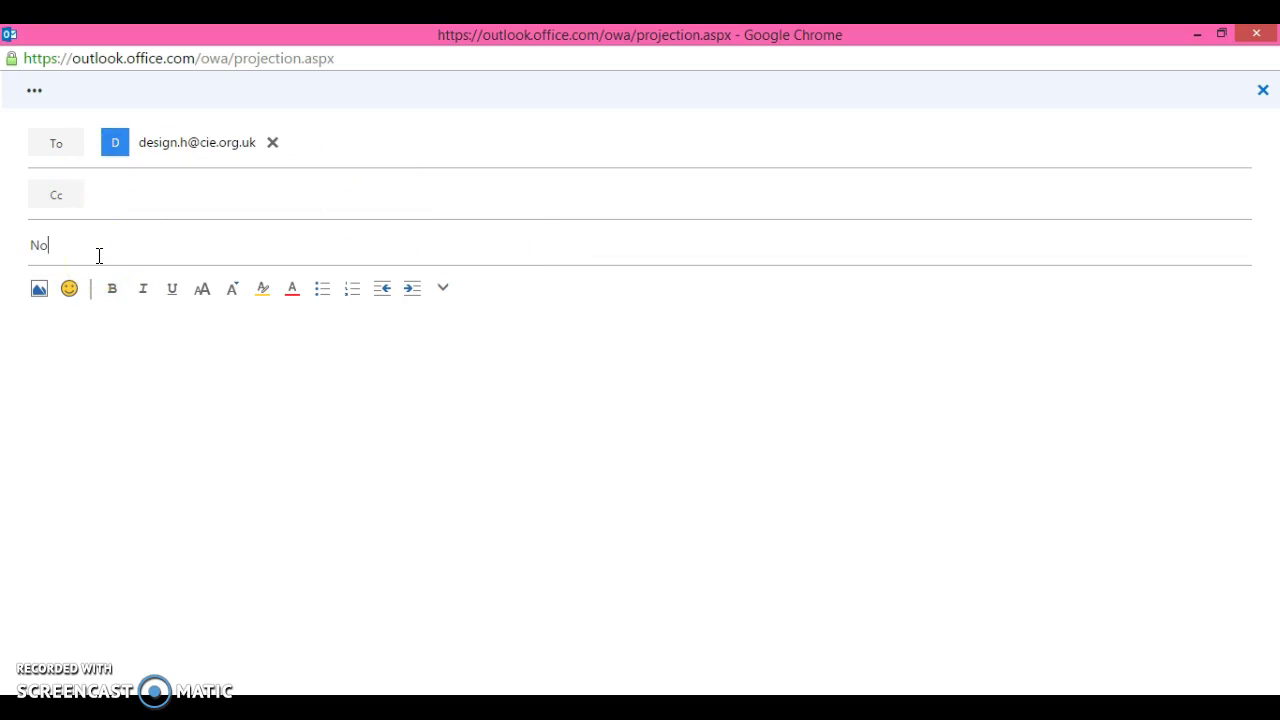
text(ven)
key(BackSpace)
text(mber 2008)
- Write the body with the candidate's name, candidate and centre numbers, and 'Please send the instructions I need'
click(80, 355)
text(Name: Miss )
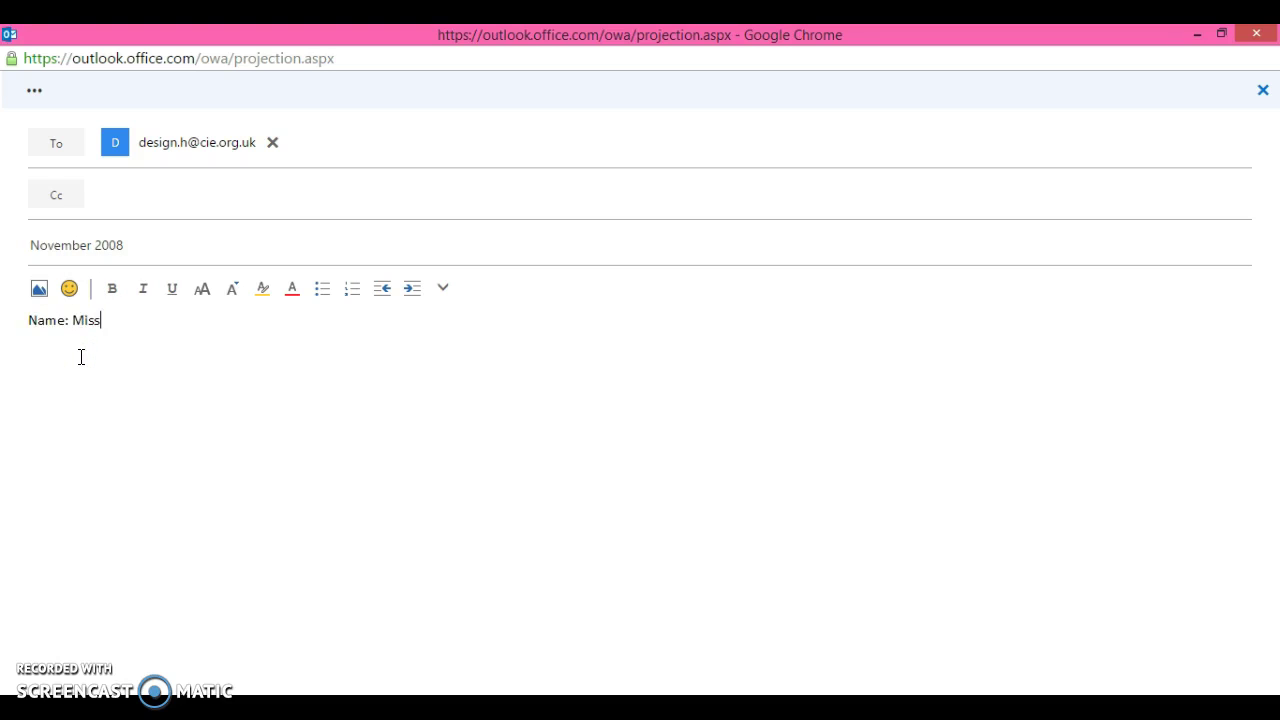
text(Price)
text(Candidate)
text( Number )
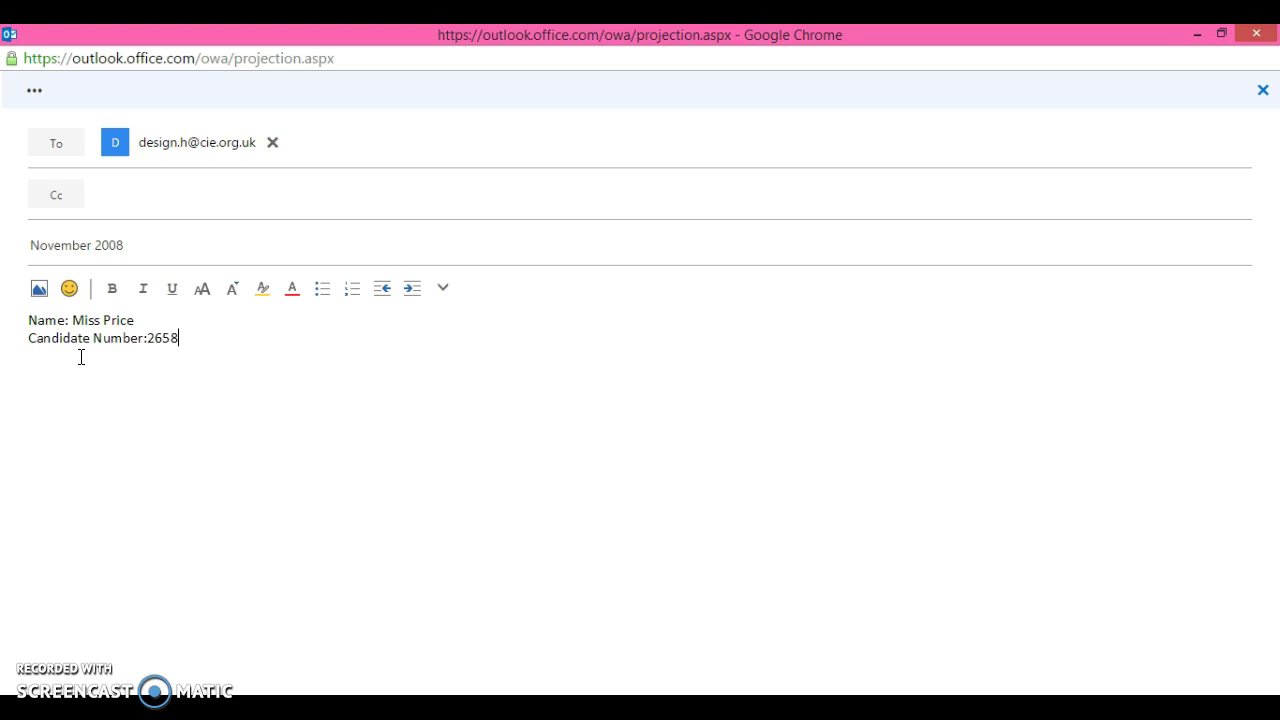
text(Centre Number: 123456)
key(Return)
key(Return)
text(Ple)
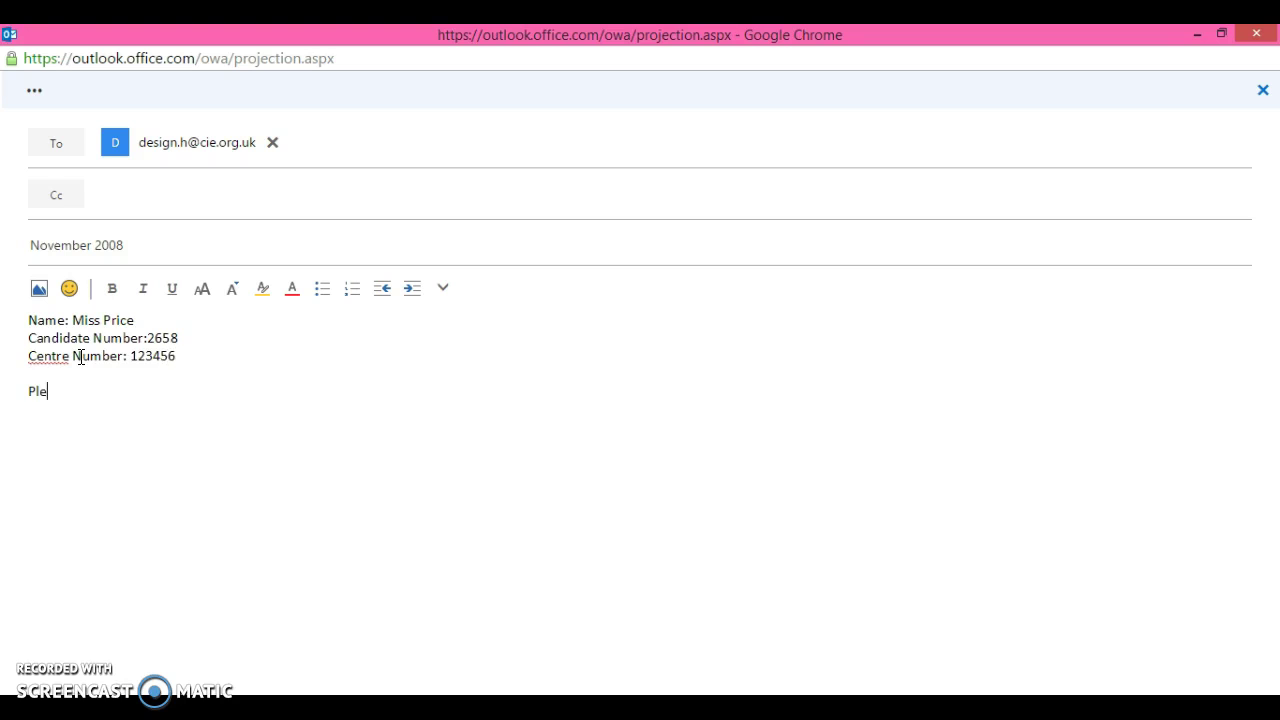
text(ase send the instruc)
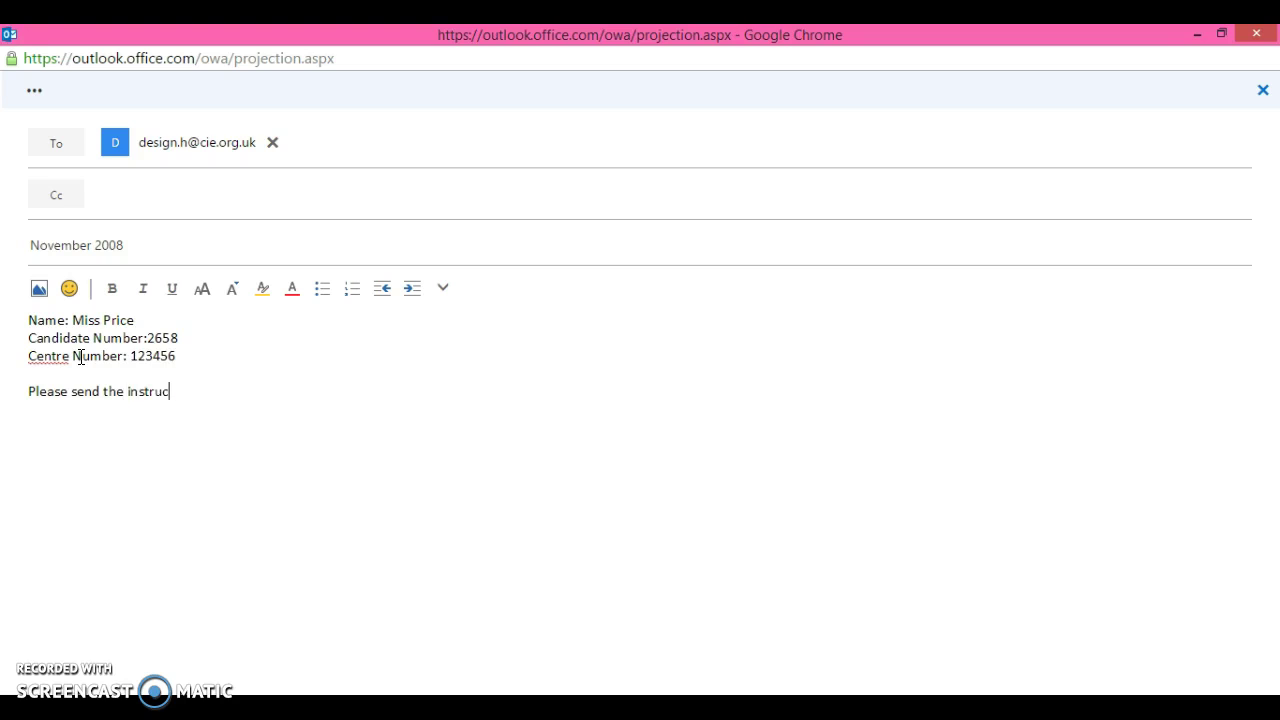
text(tions I need)
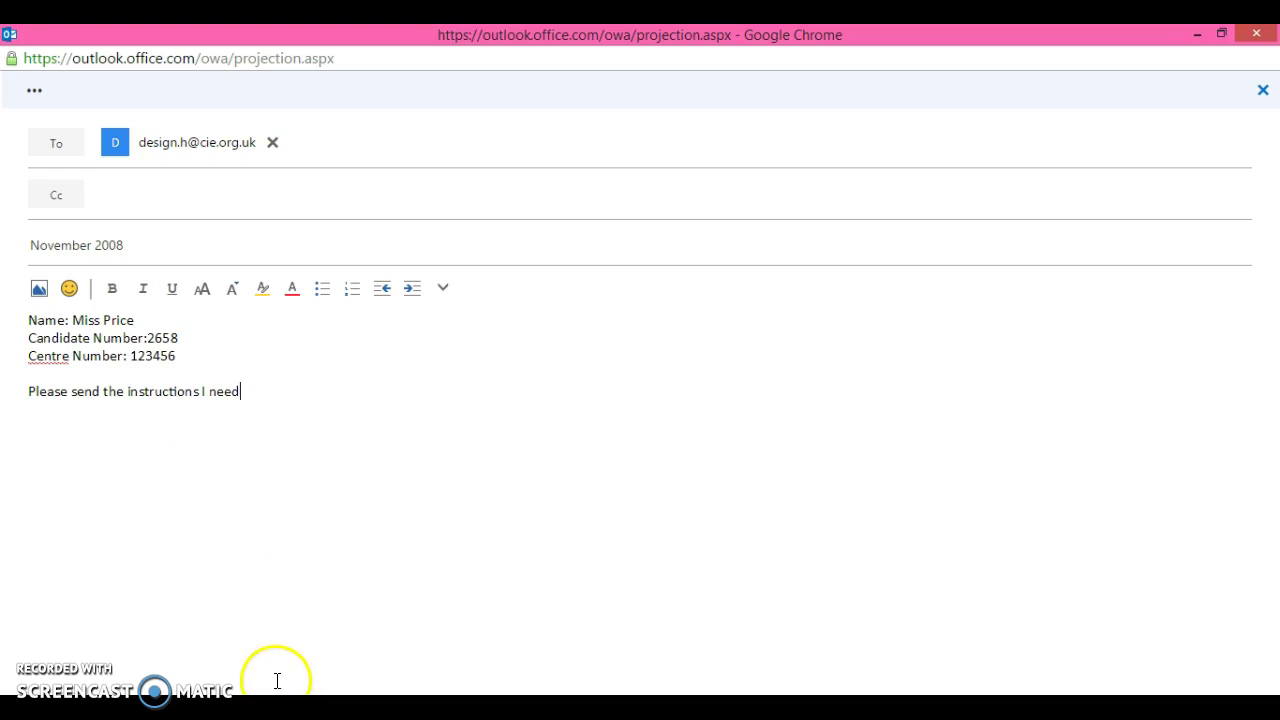
- Bring Acrobat Reader forward and switch to the November 2008 Paper 2 Mark Scheme tab
click(252, 708)
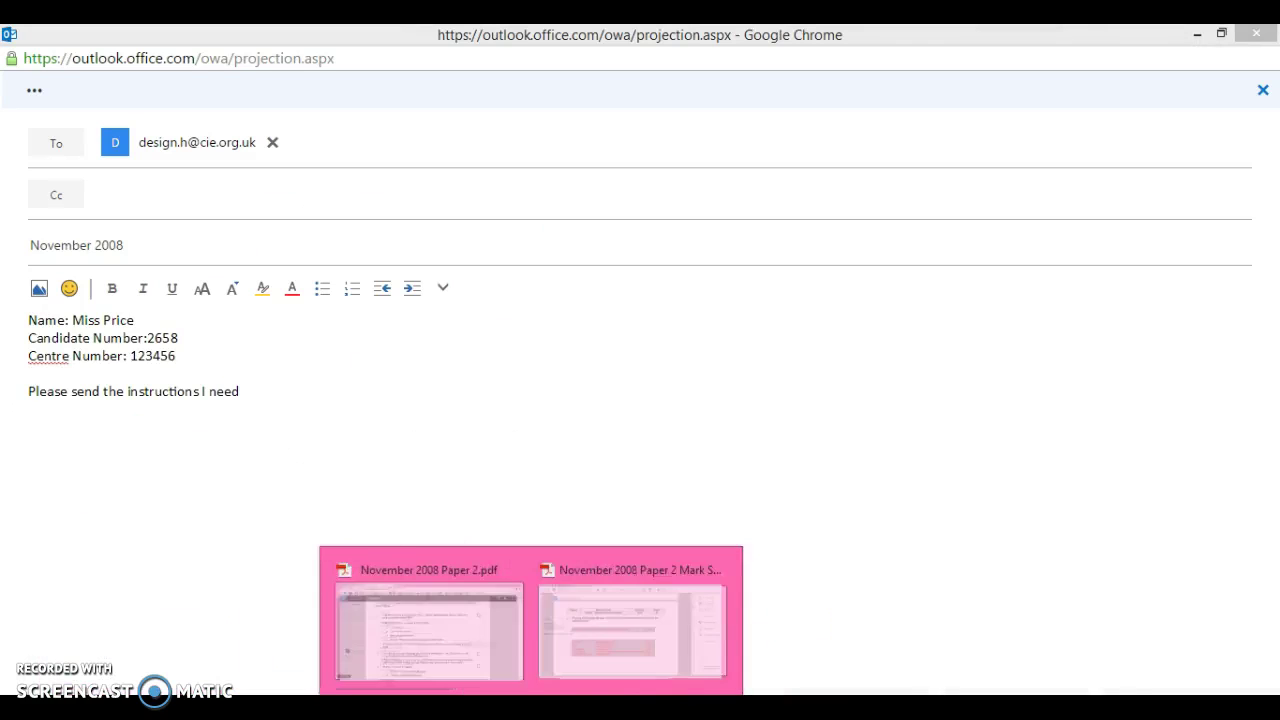
mouse_move(907, 708)
click(826, 606)
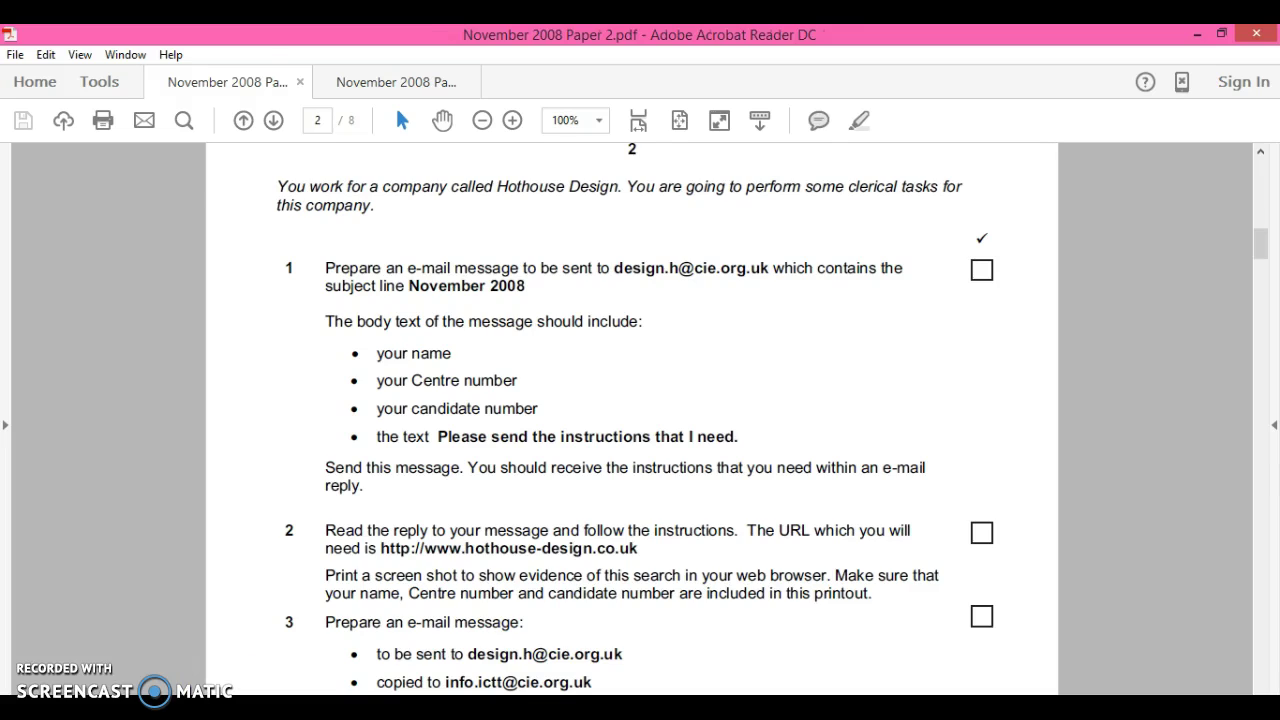
key(ctrl+Tab)
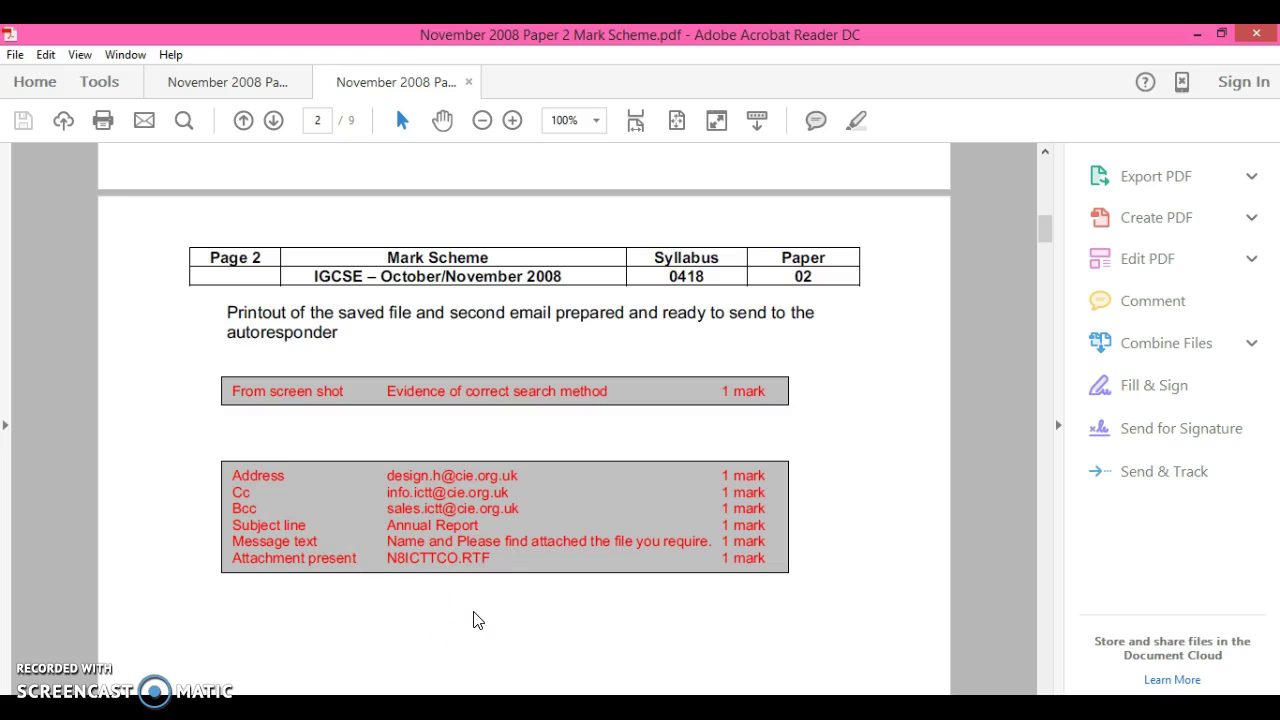
- Return to the empty Outlook new-message window, placing the cursor in To, Cc and body
key(alt+Tab)
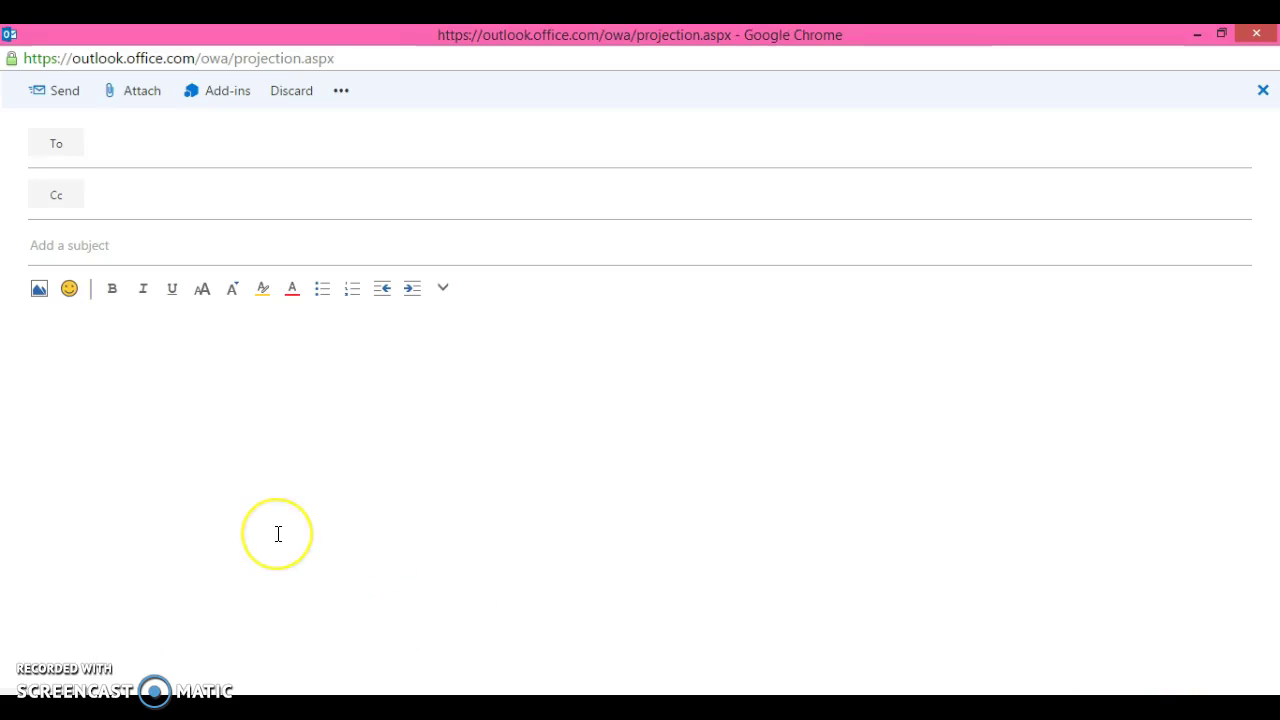
click(277, 534)
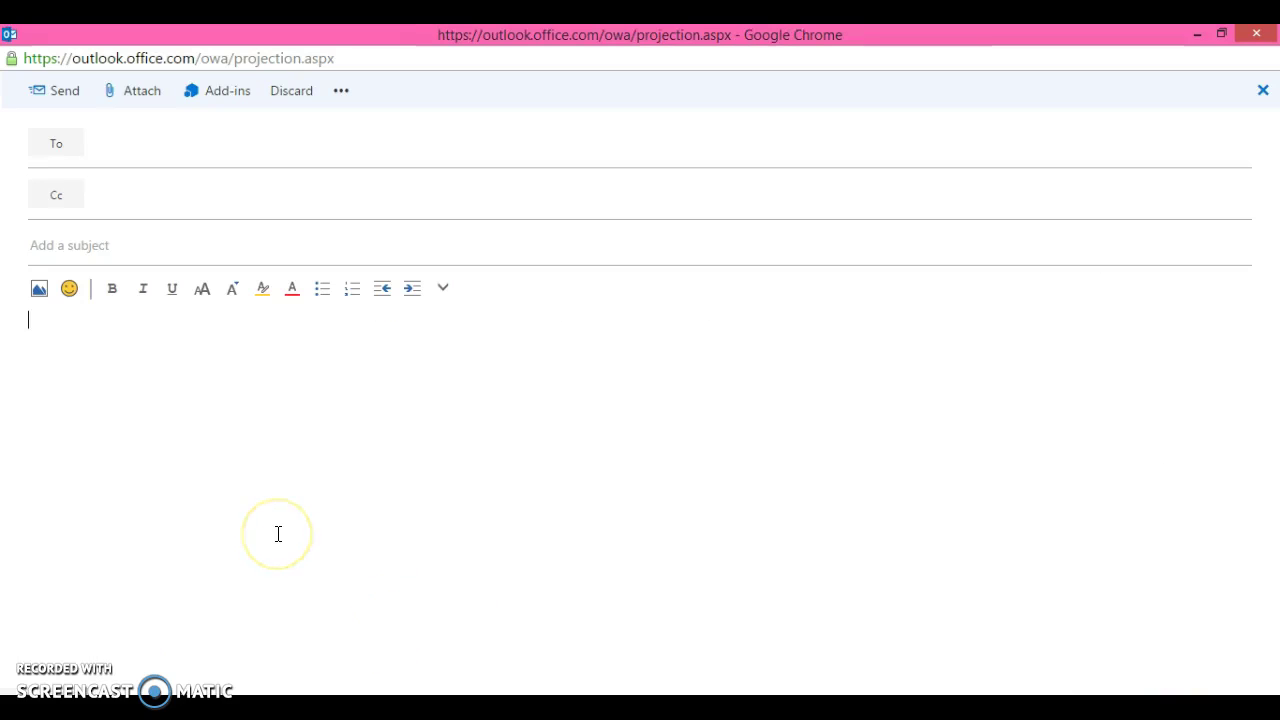
click(189, 148)
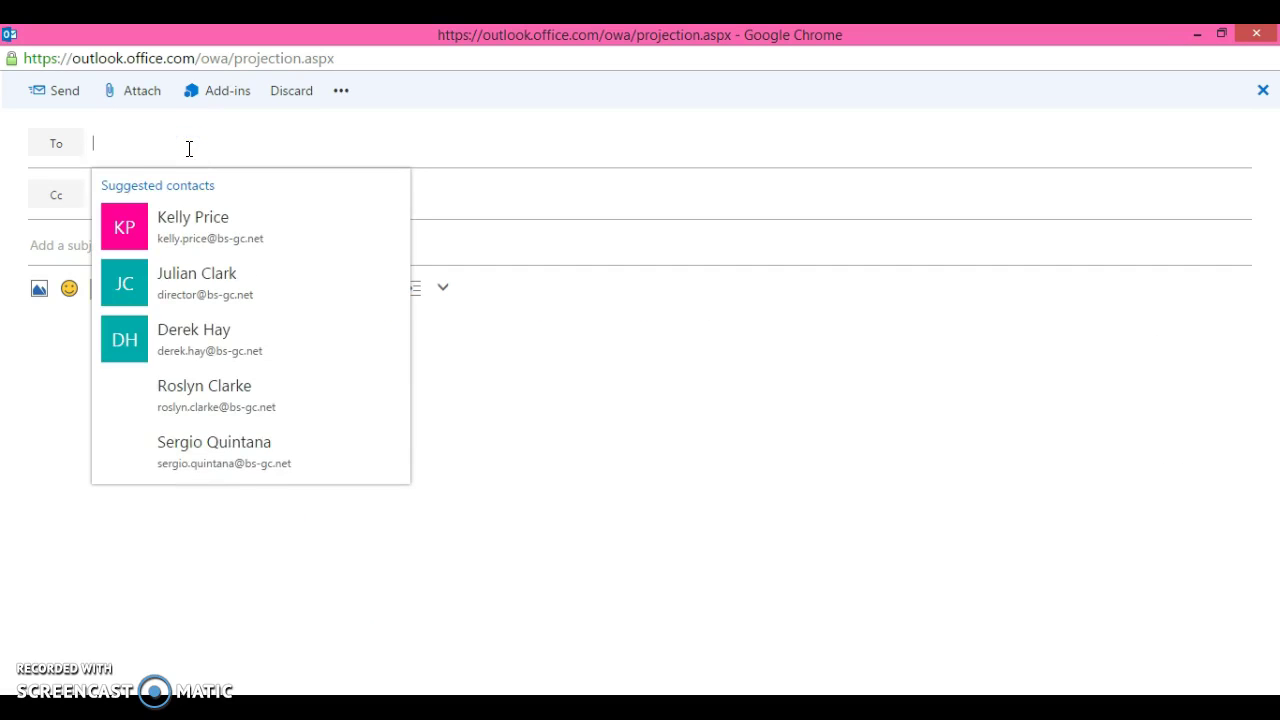
click(458, 206)
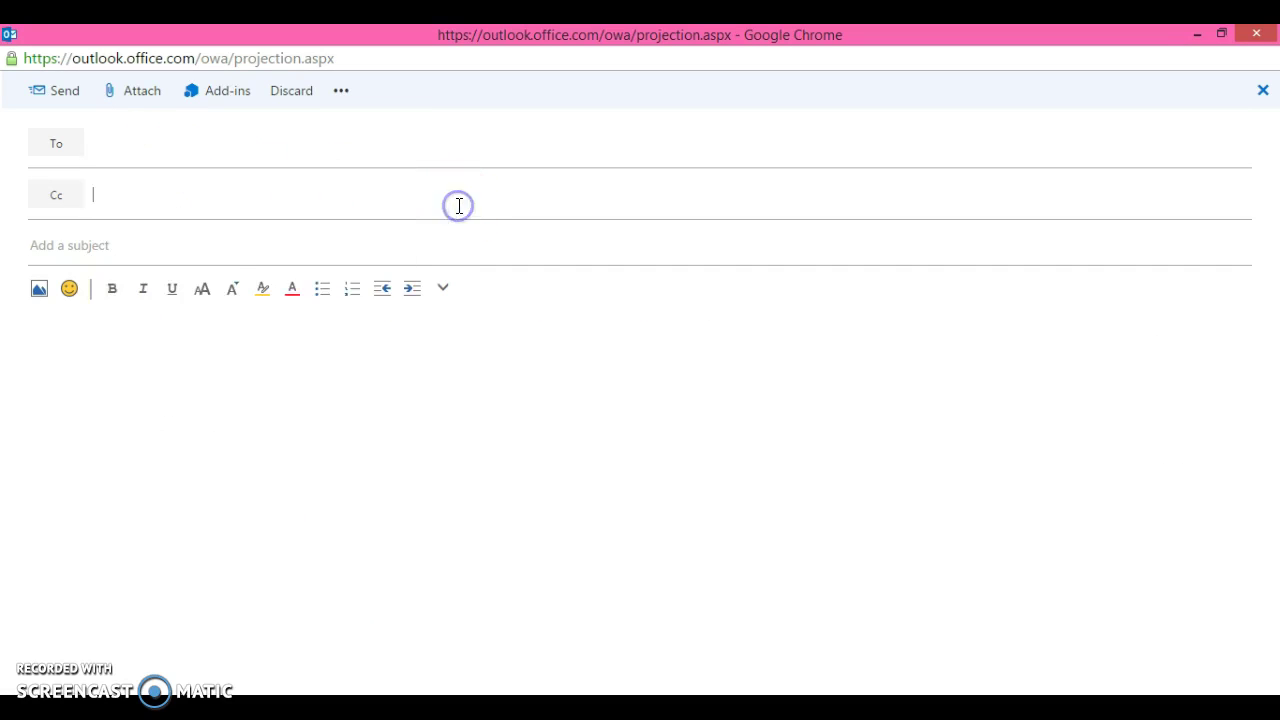
click(532, 420)
click(280, 321)
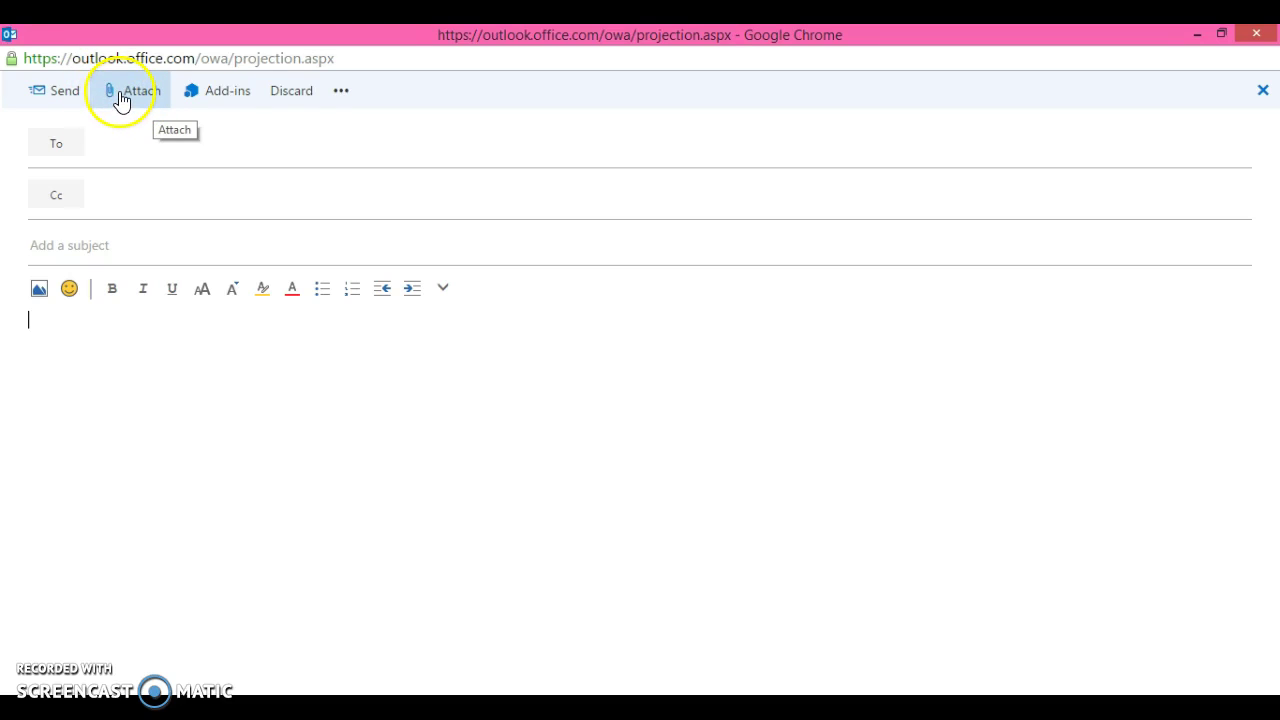
- Attach Article Port 2658.rtf from Documents > 2016 Exam to the new message
click(120, 94)
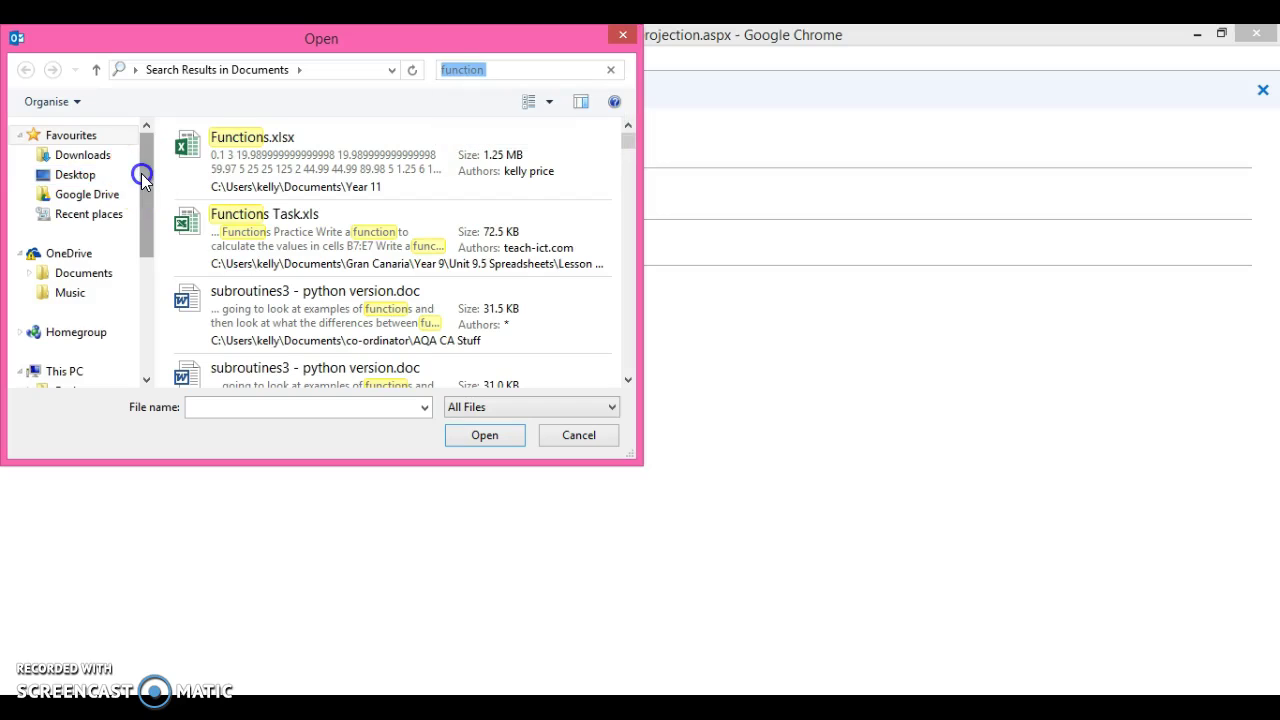
drag(141, 175, 139, 255)
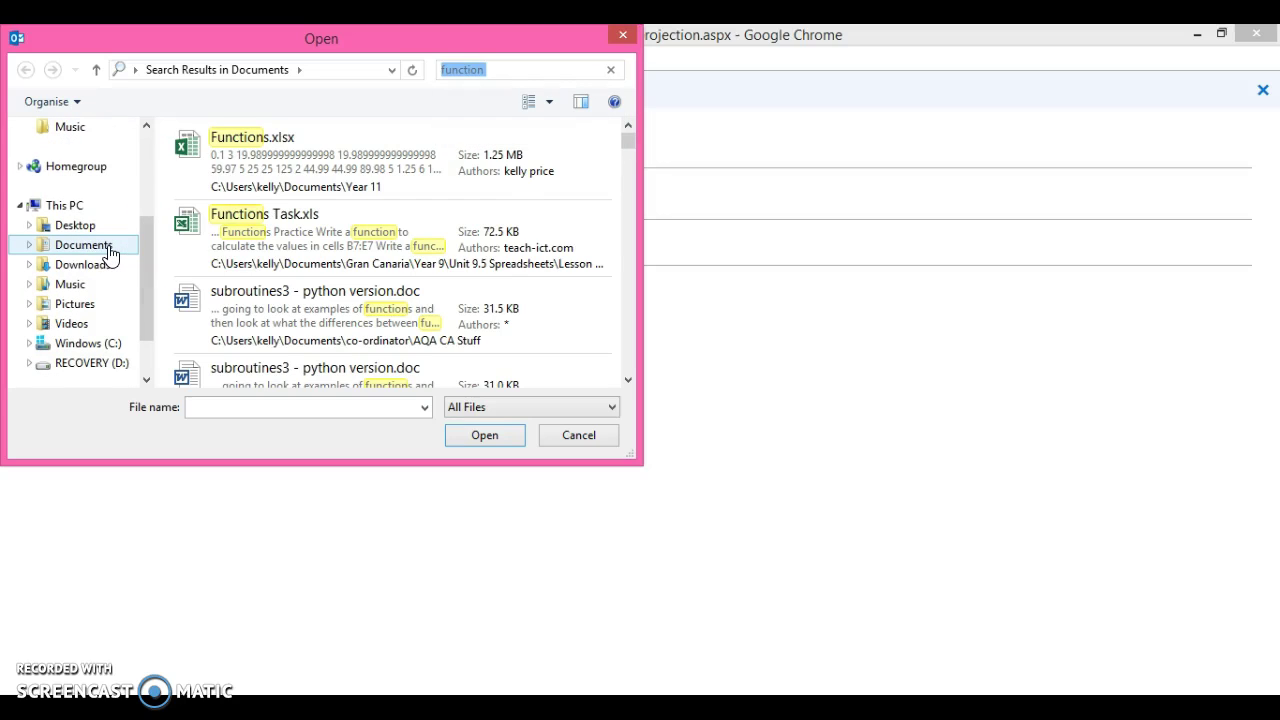
click(108, 250)
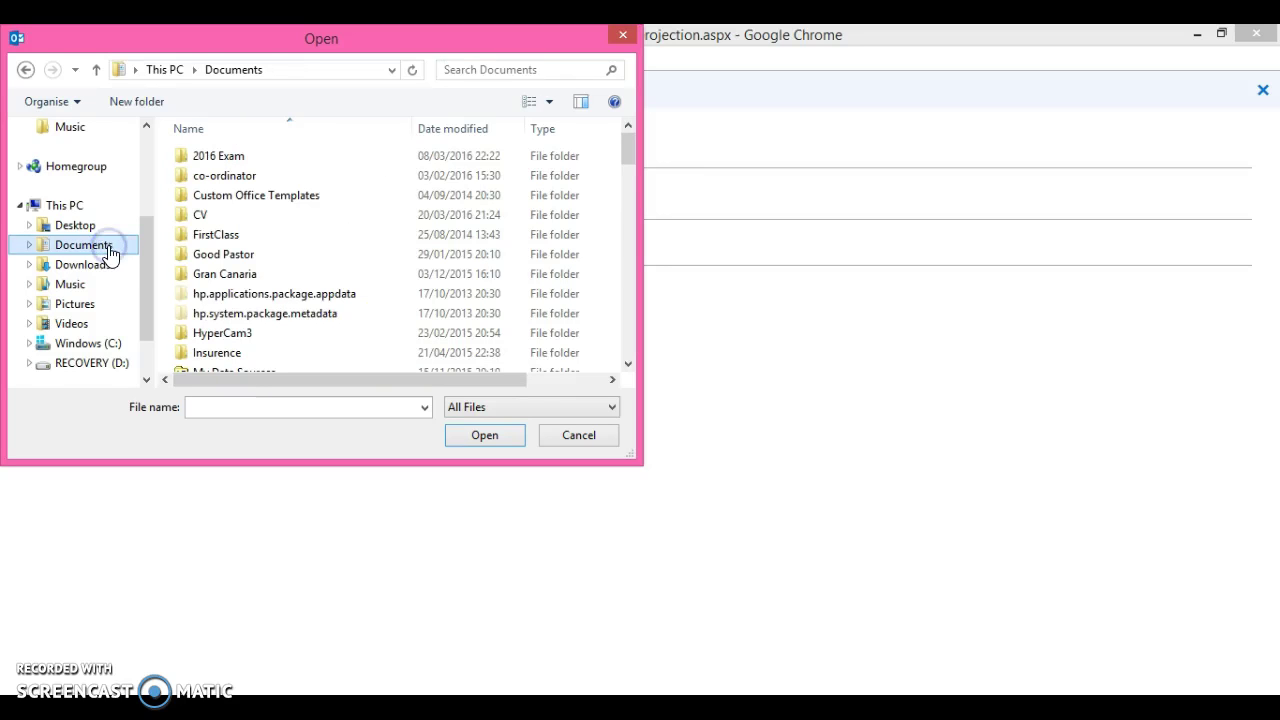
click(191, 220)
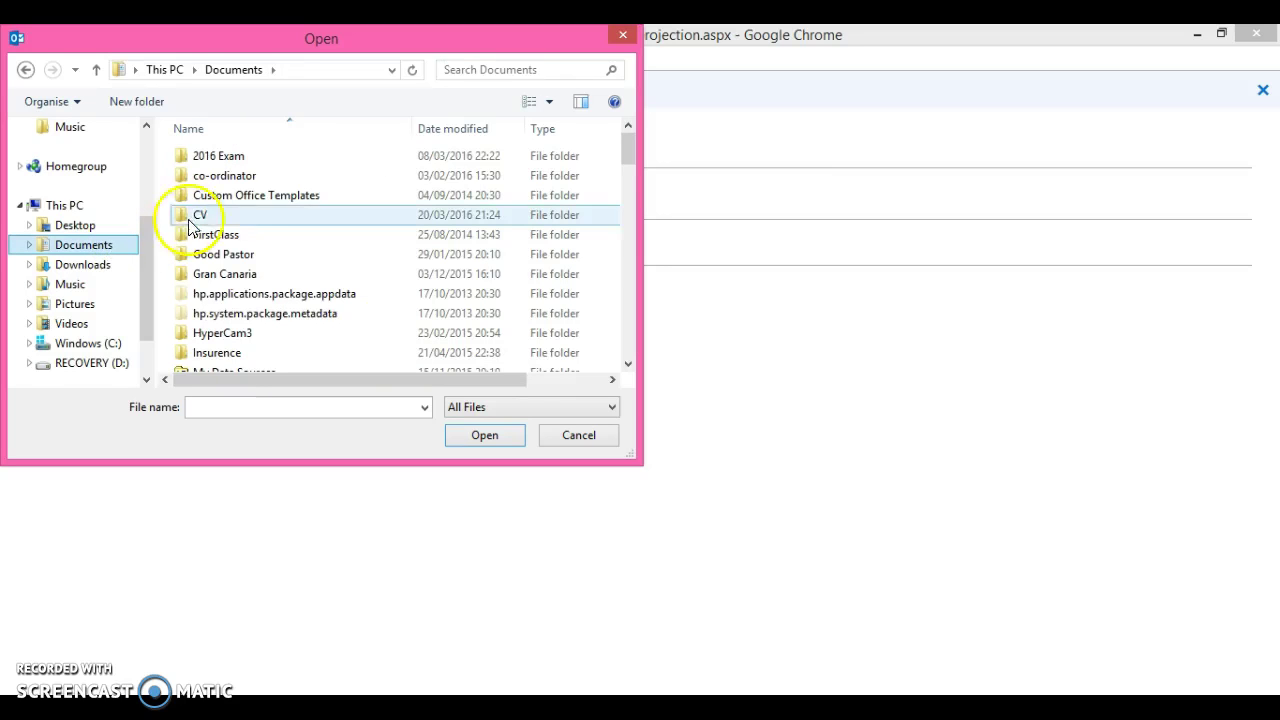
double_click(274, 157)
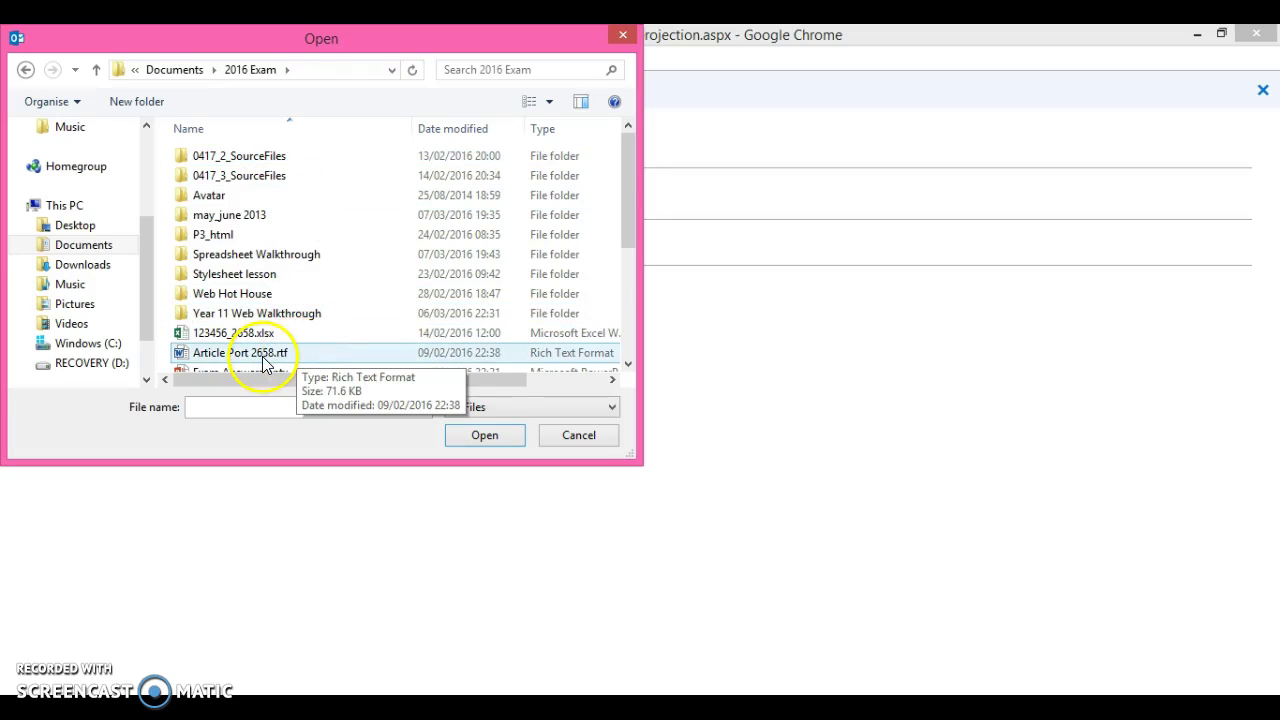
click(262, 357)
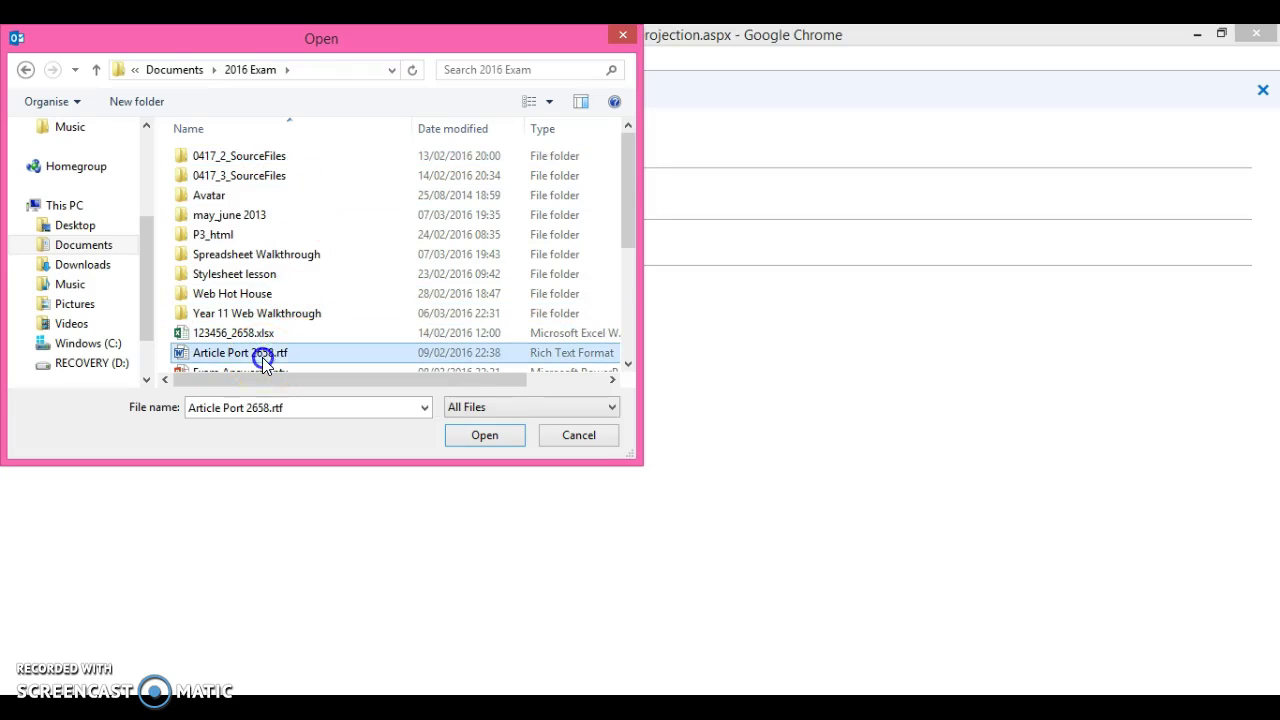
click(479, 435)
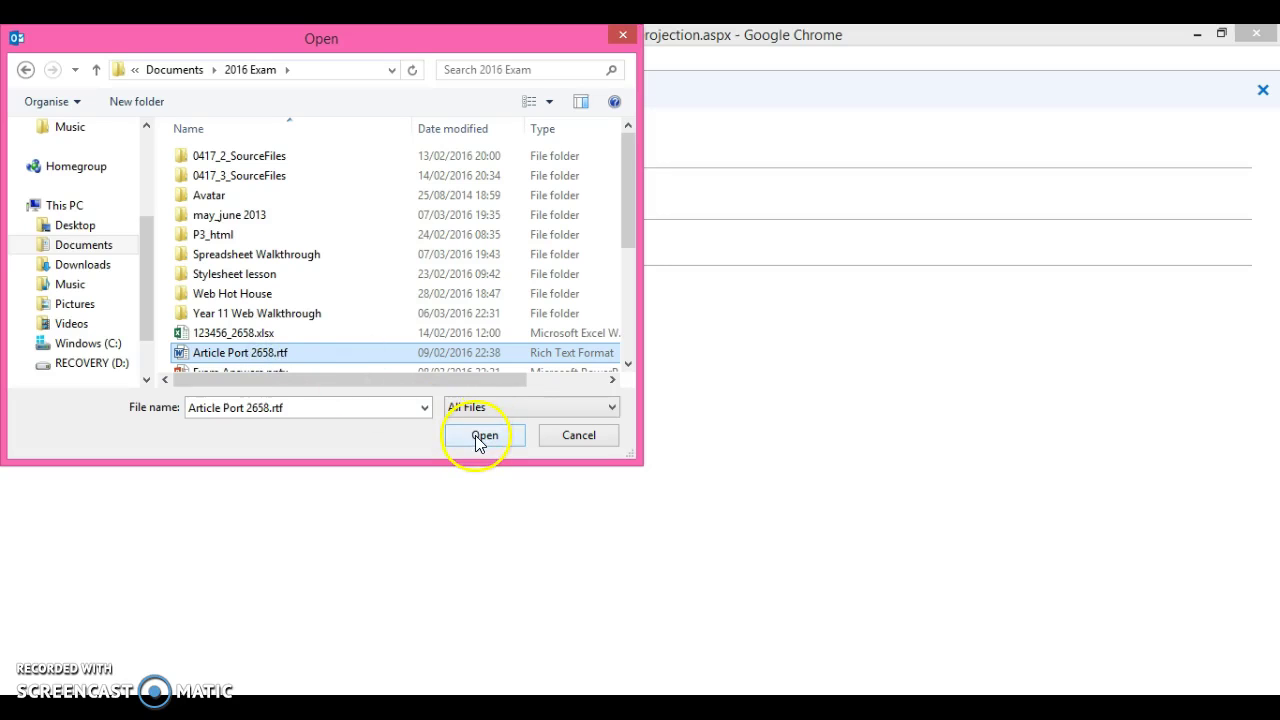
click(479, 438)
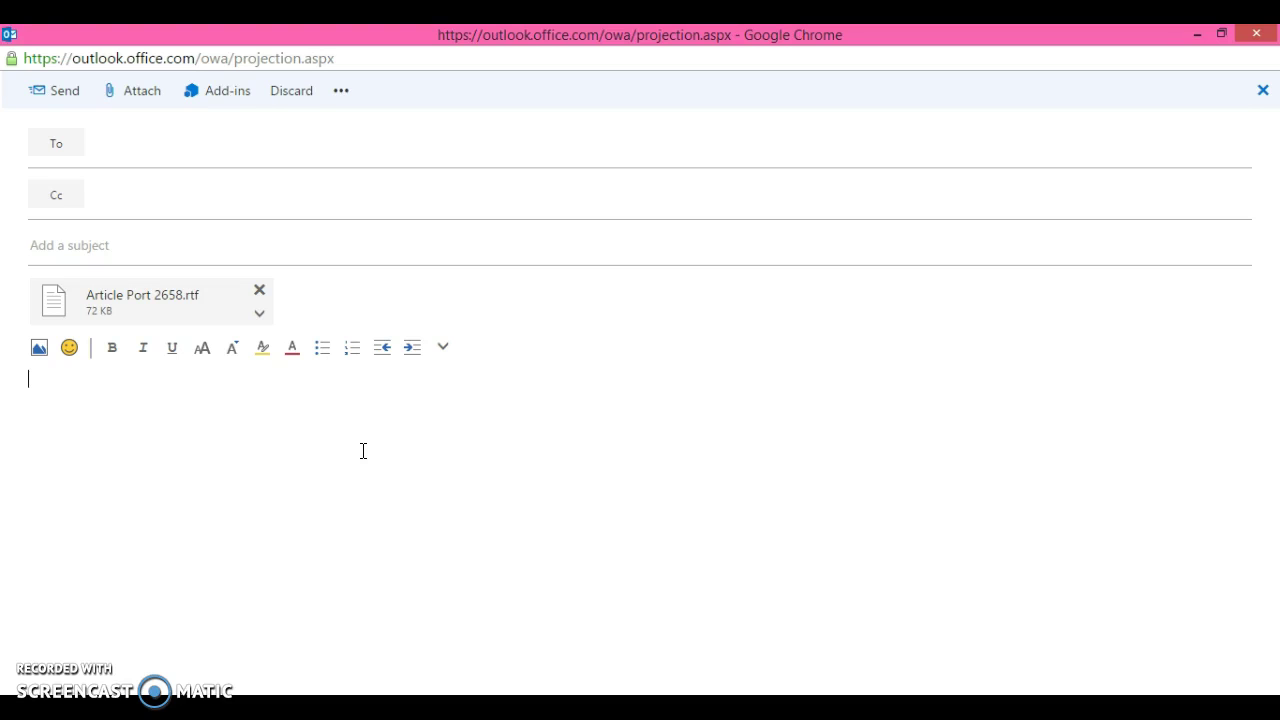
click(89, 556)
click(121, 626)
click(103, 651)
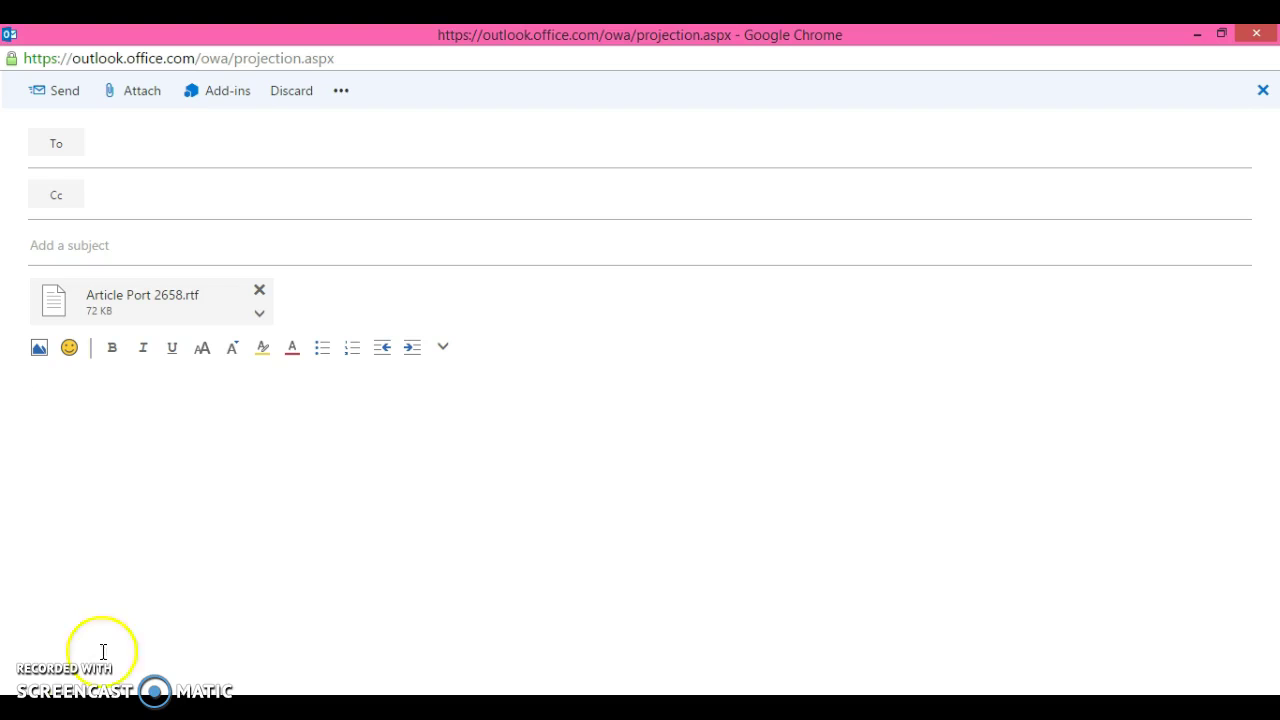